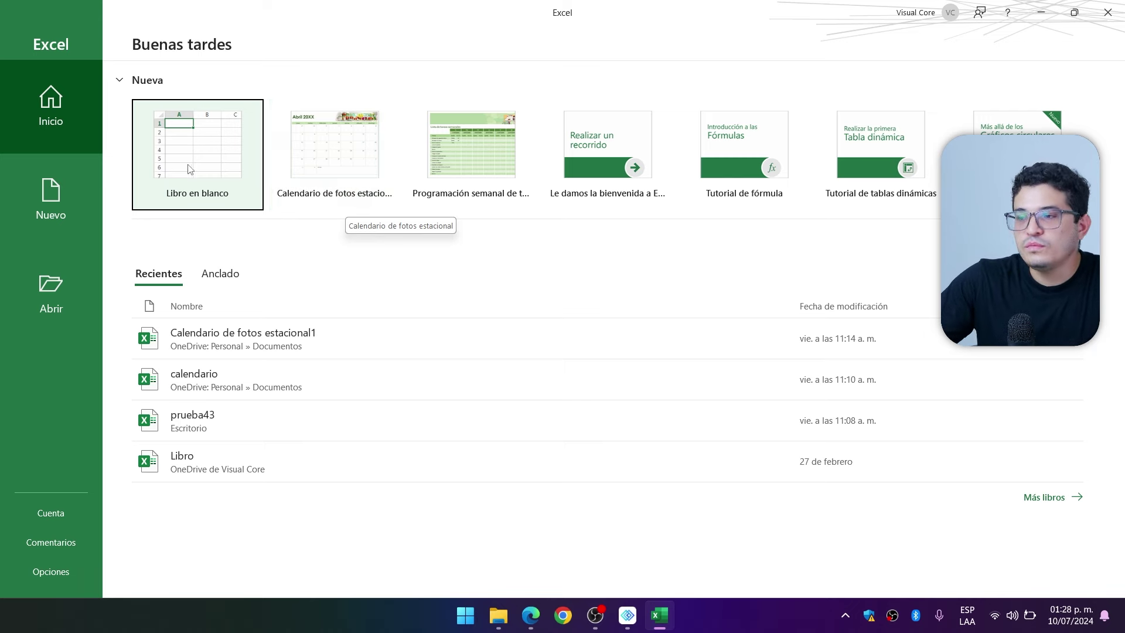
Step: Create a blank workbook and enter 1000 in cell C3
click(199, 135)
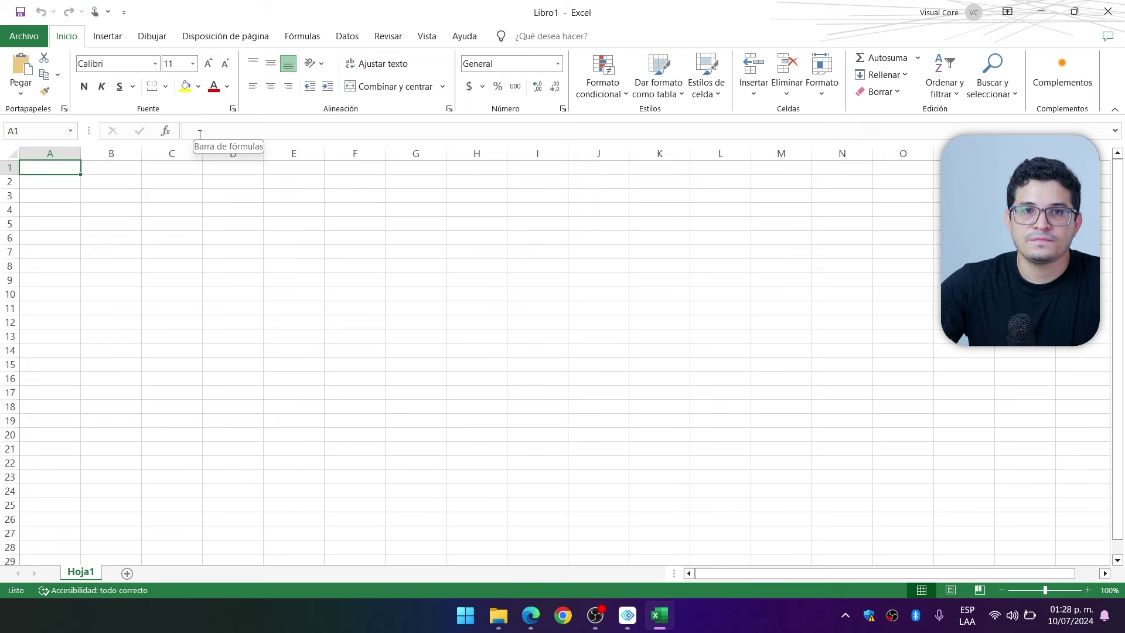
click(163, 195)
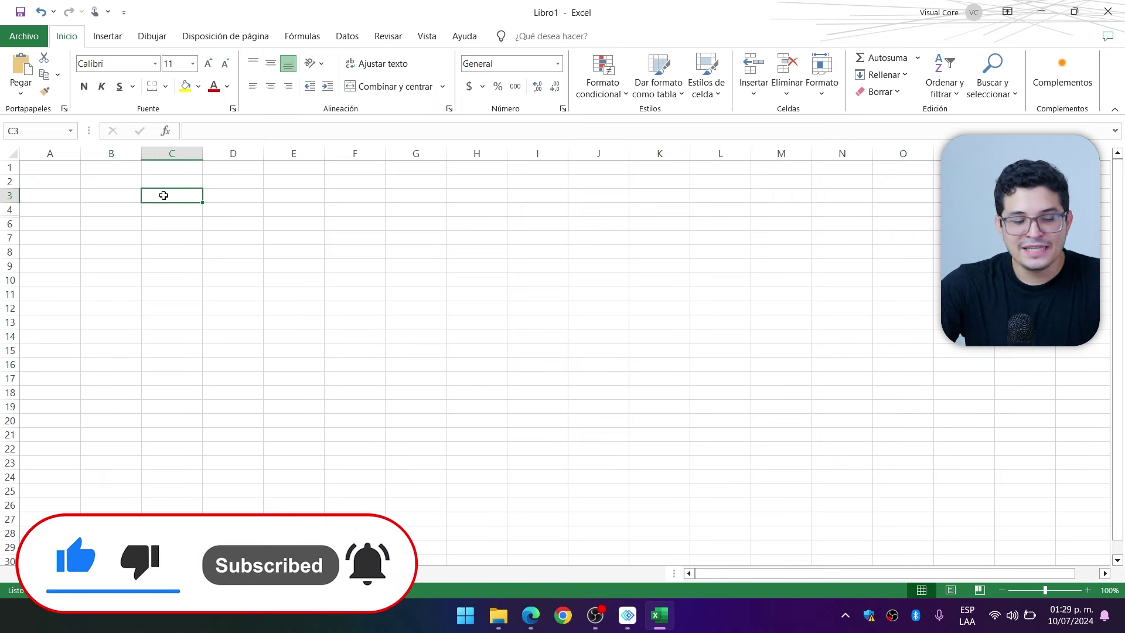
text(1000)
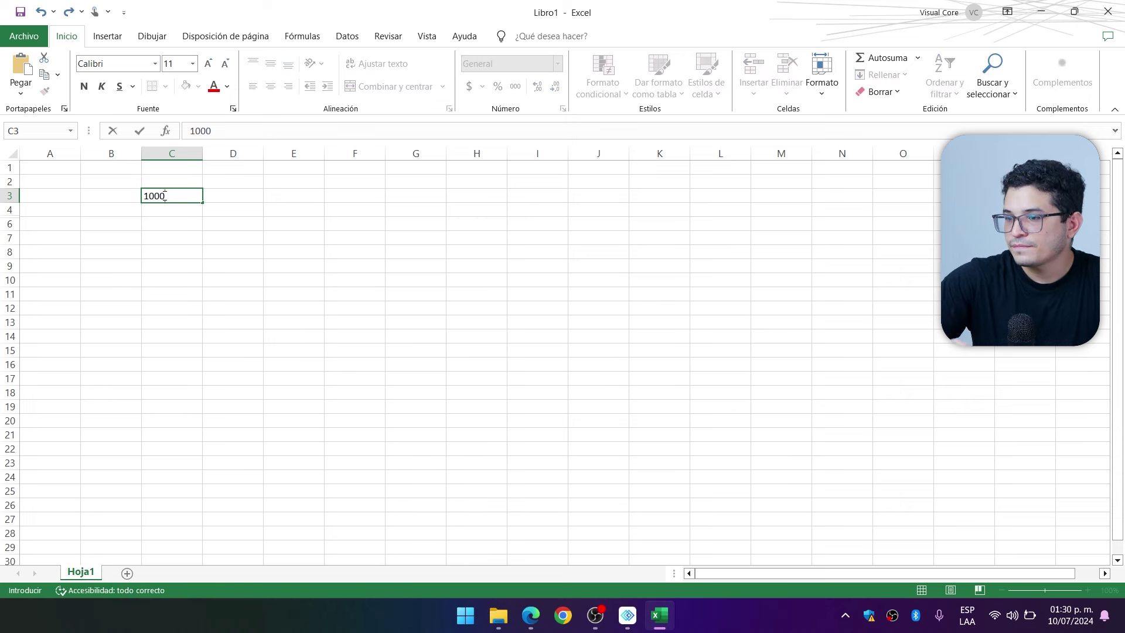
key(Return)
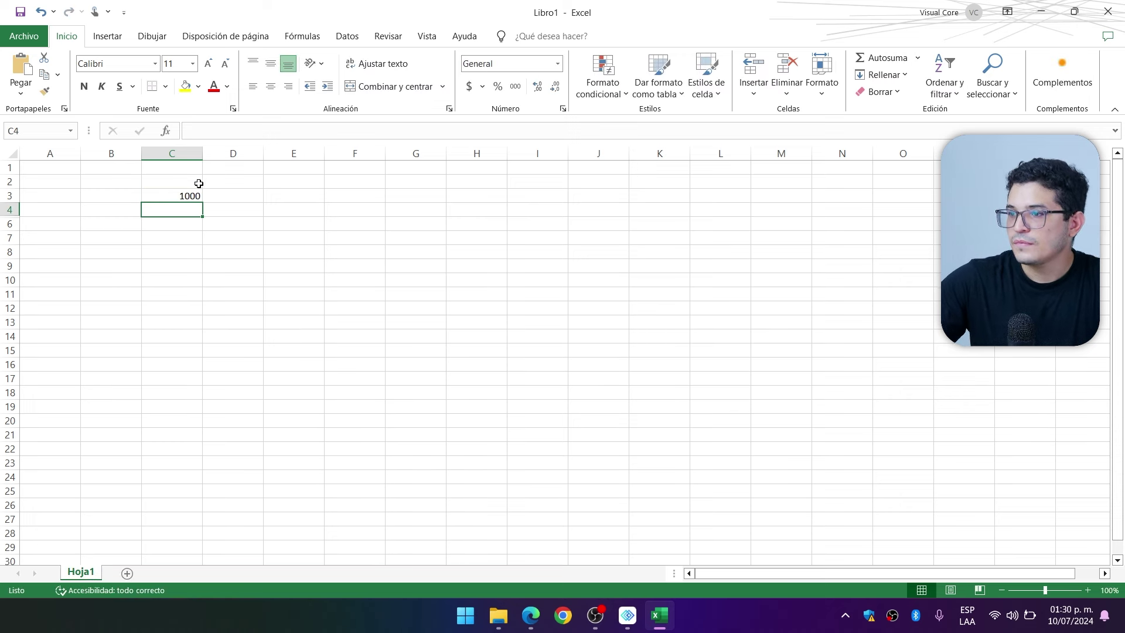
click(188, 196)
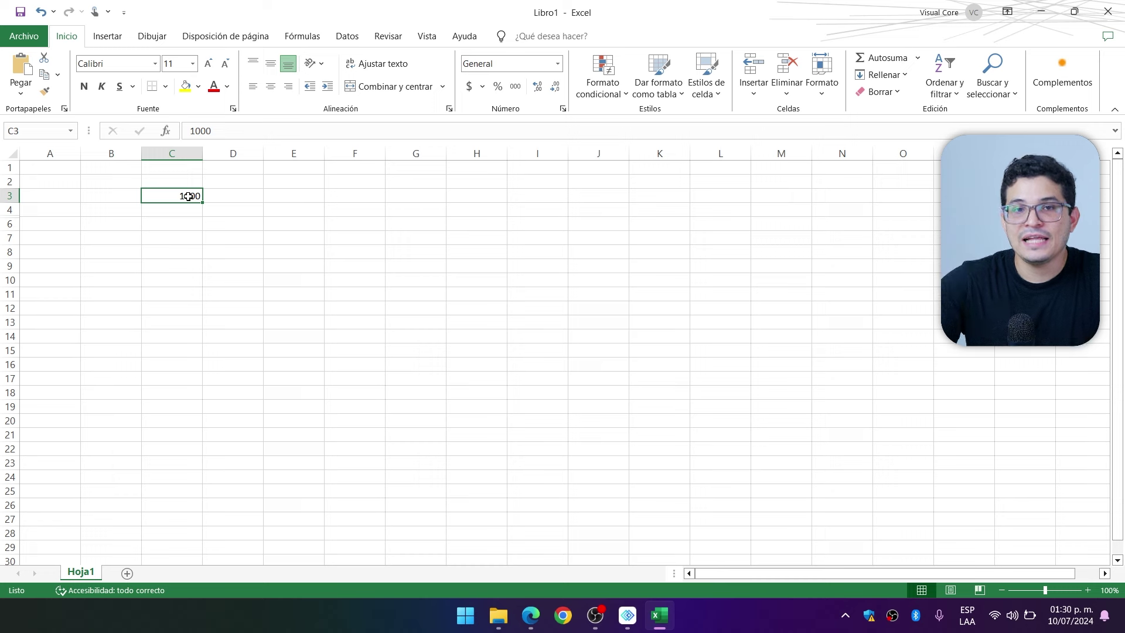
Step: Enter 2000 in cell D3, next to the 1000 value
click(227, 192)
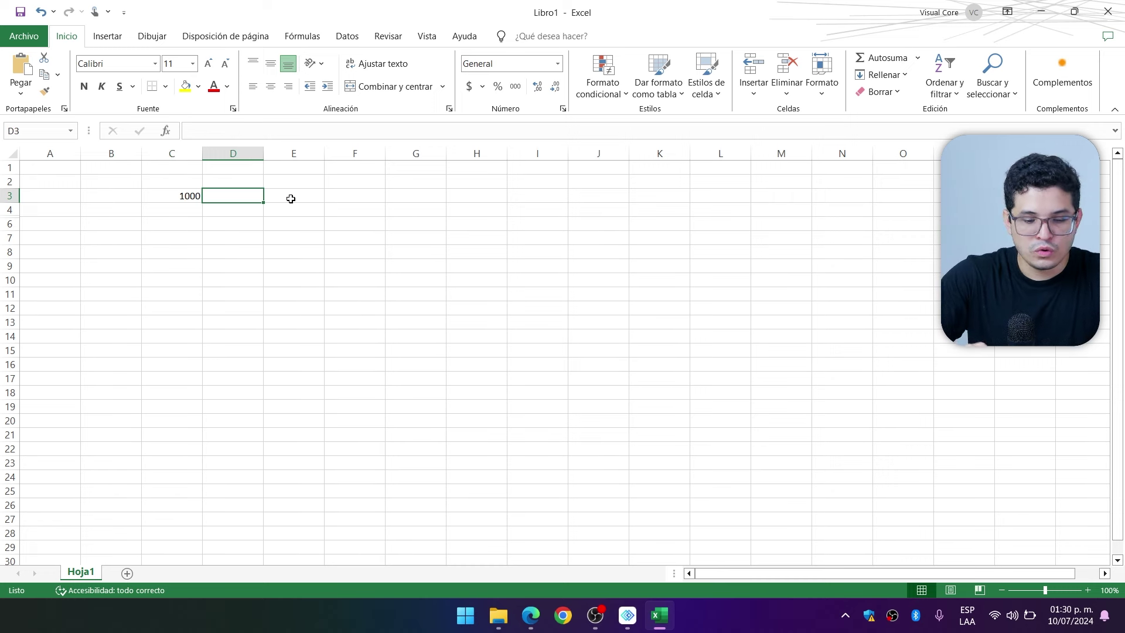
text(2000)
key(Return)
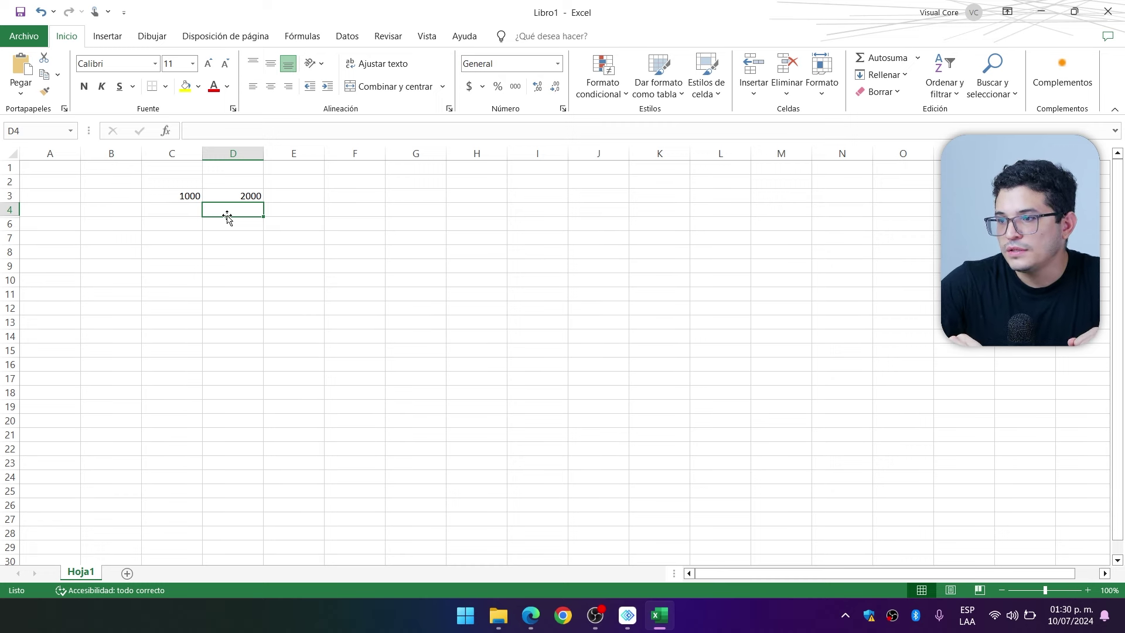
click(173, 197)
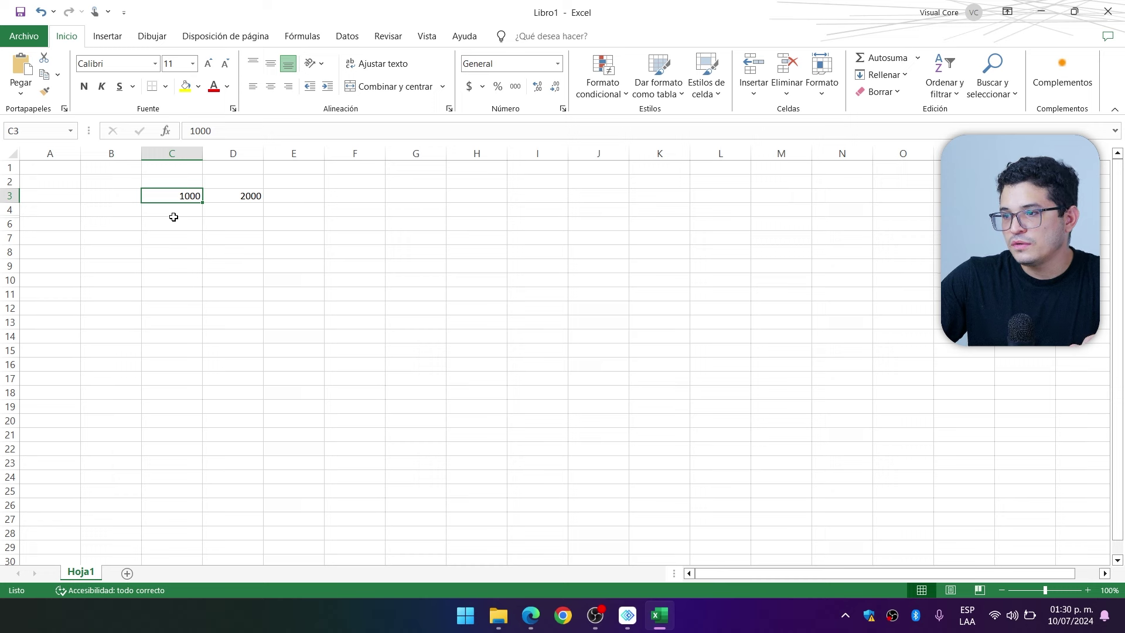
Step: Hide the whole of row 3, which holds the two values
click(7, 196)
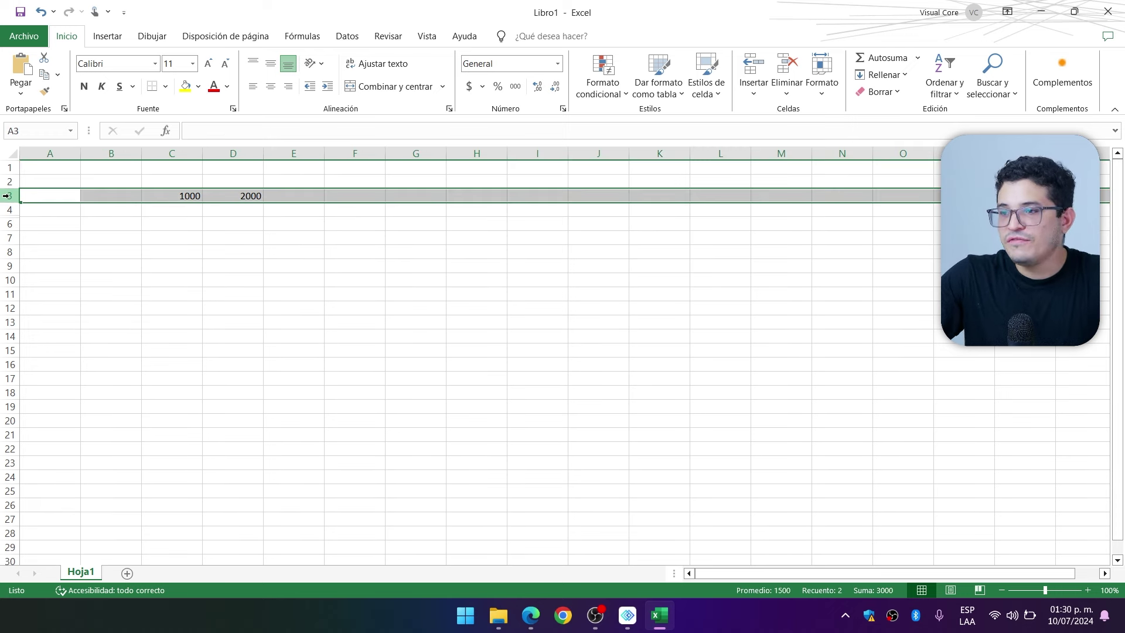
right_click(8, 197)
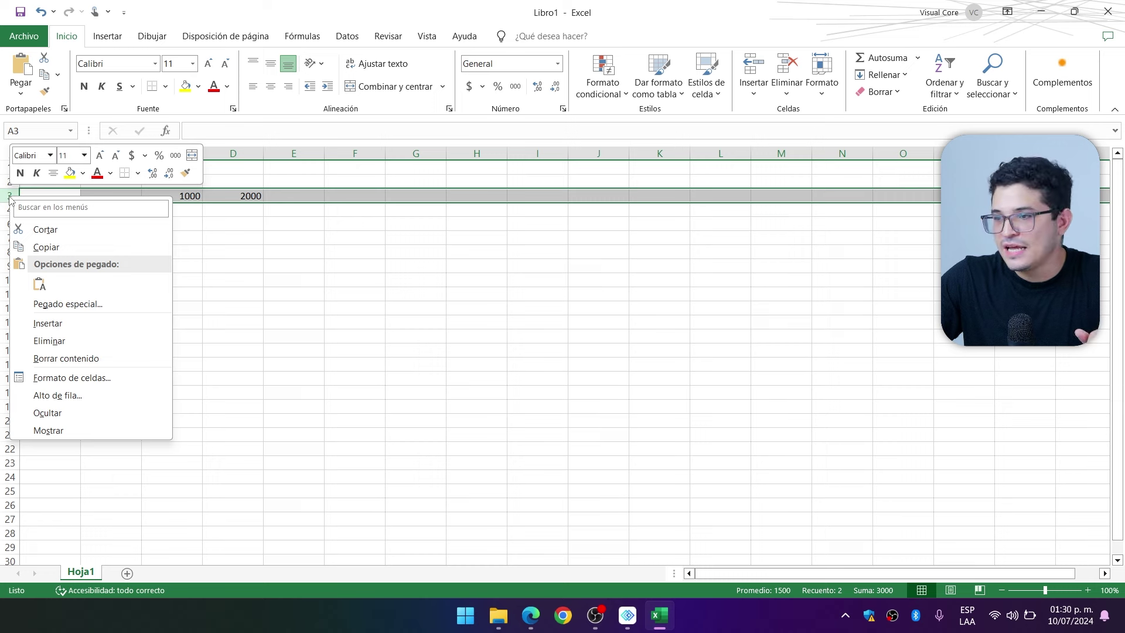
click(96, 419)
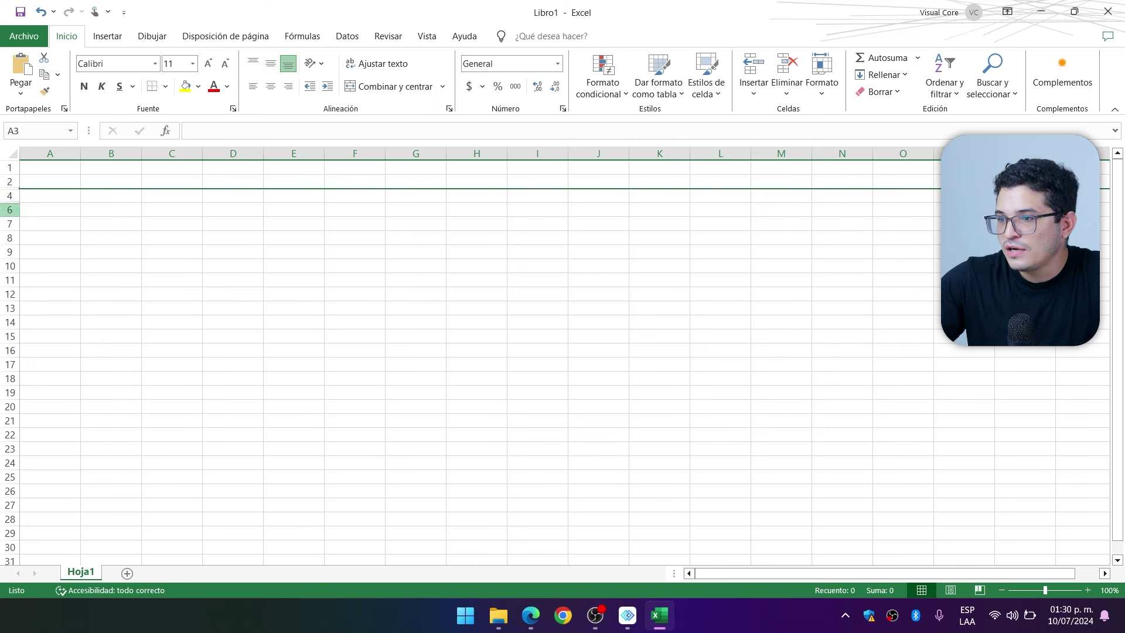
Step: Unhide row 3 and clear the row selection
right_click(13, 188)
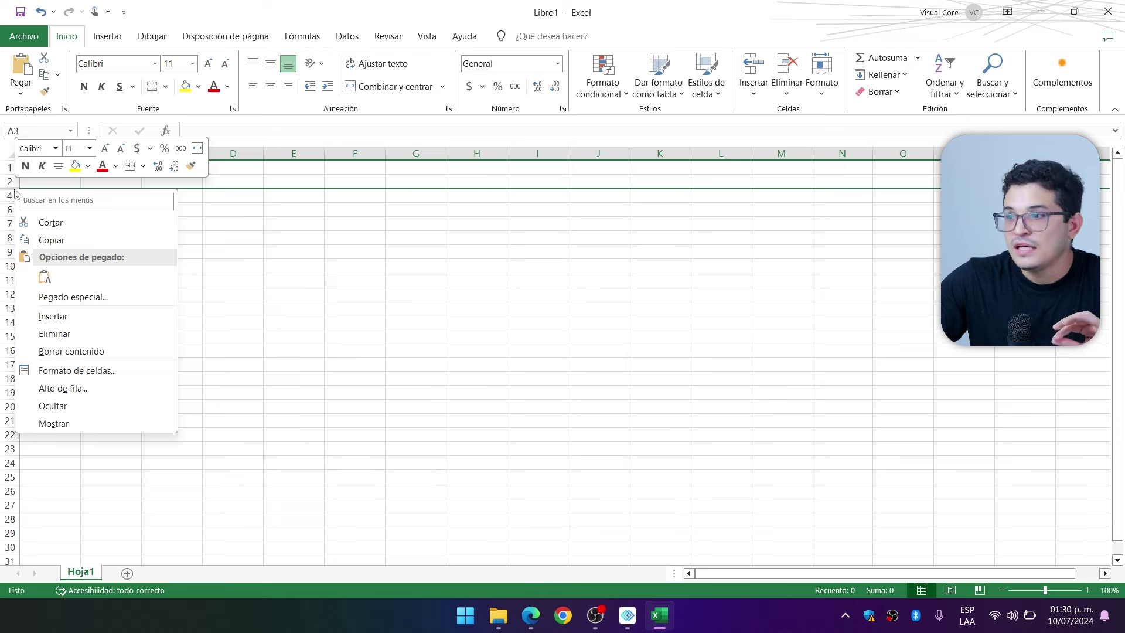
click(100, 427)
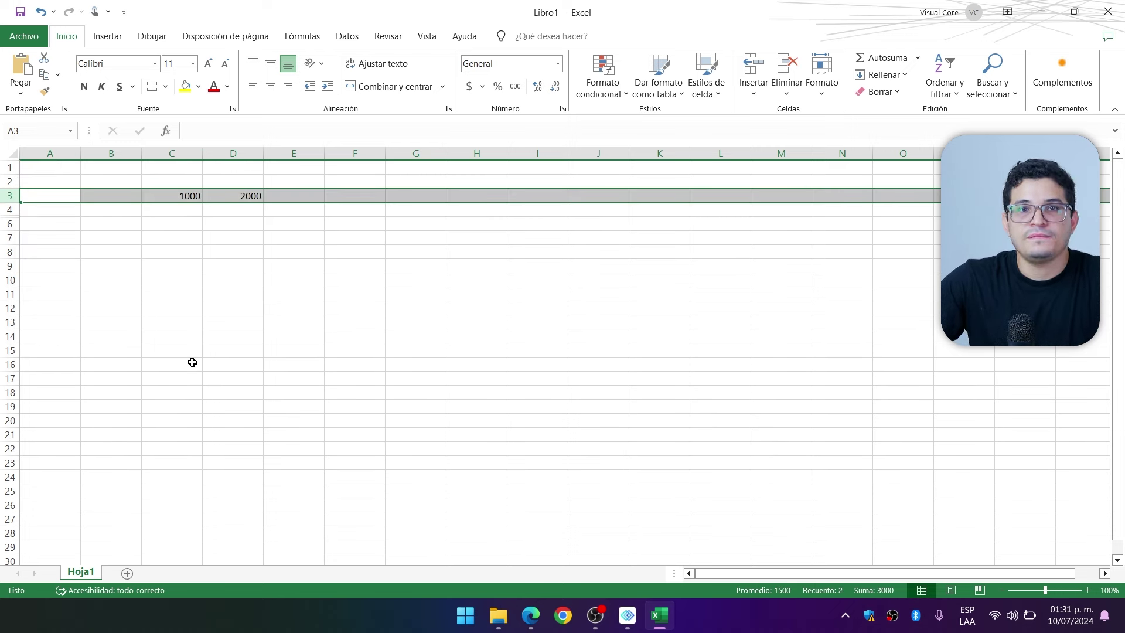
click(210, 278)
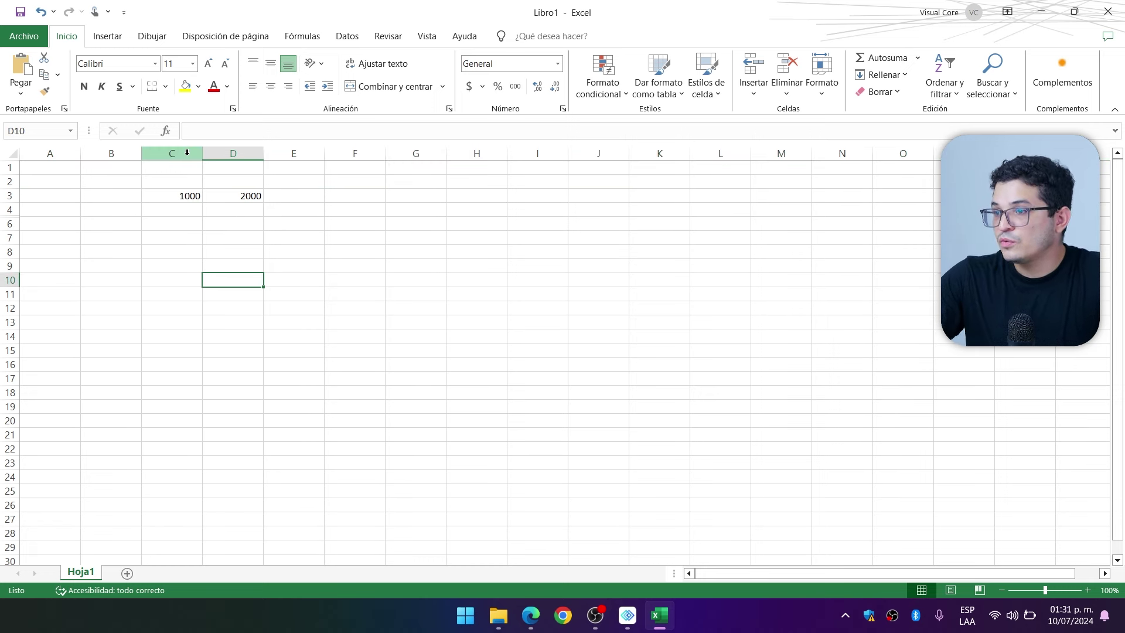
Step: Hide the whole of column C and deselect it
click(183, 152)
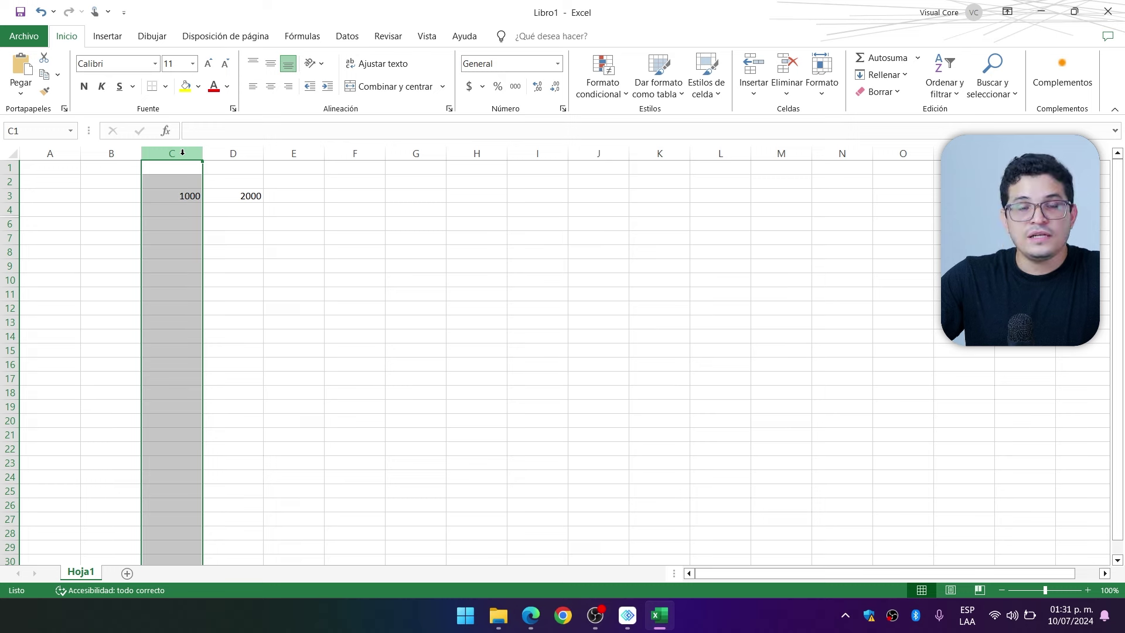
right_click(182, 154)
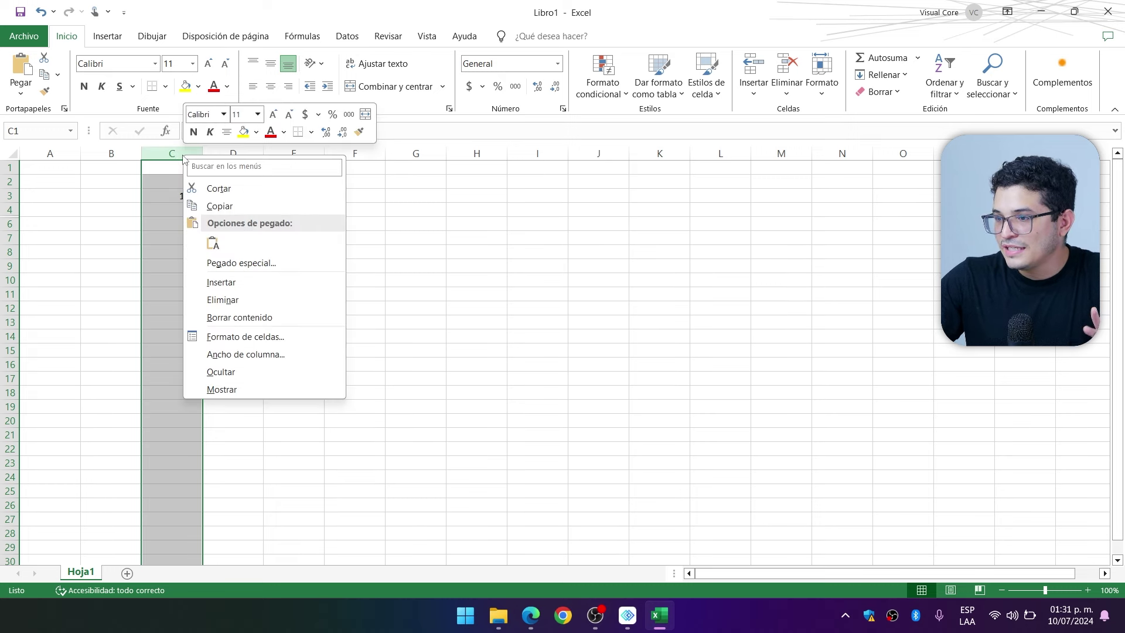
click(245, 373)
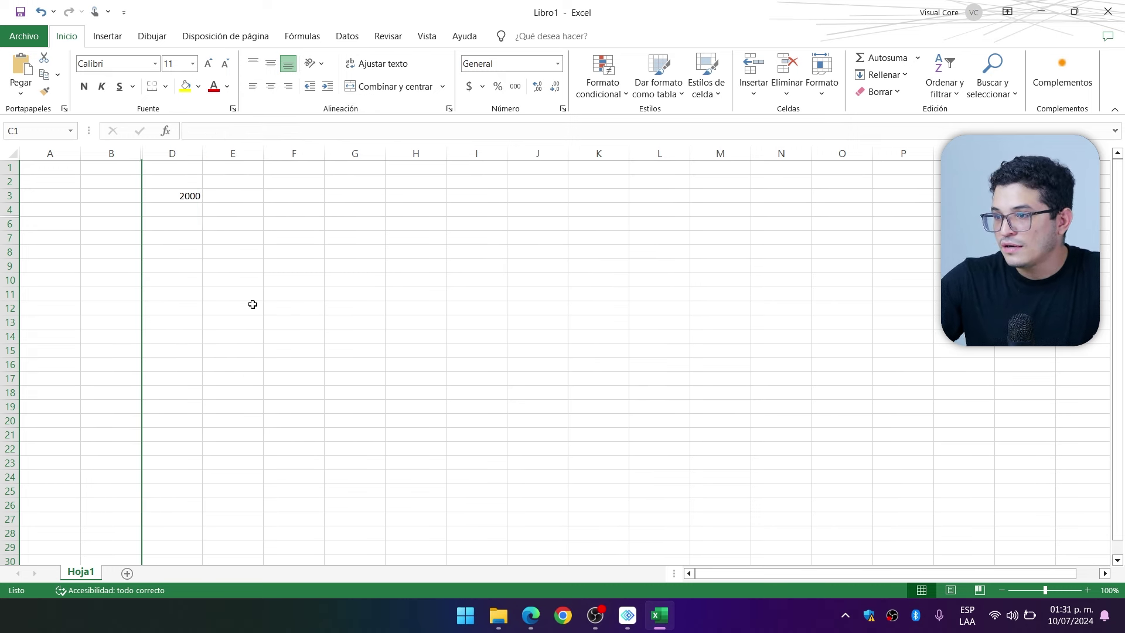
click(197, 265)
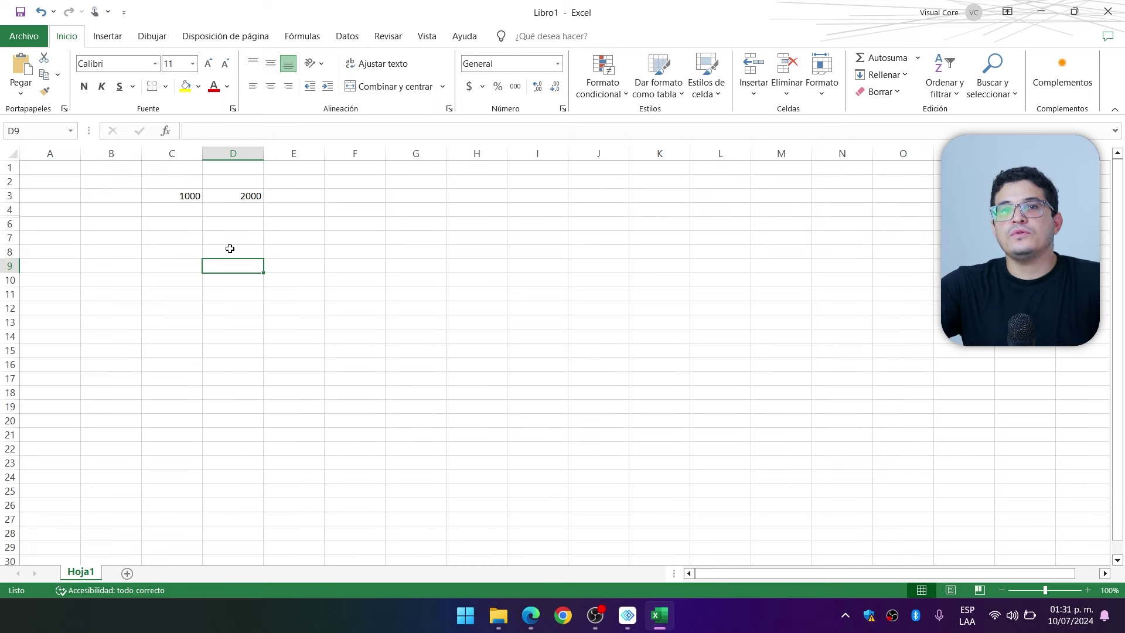
Step: Fill the value 1000 from cell C3 down through C11
click(182, 200)
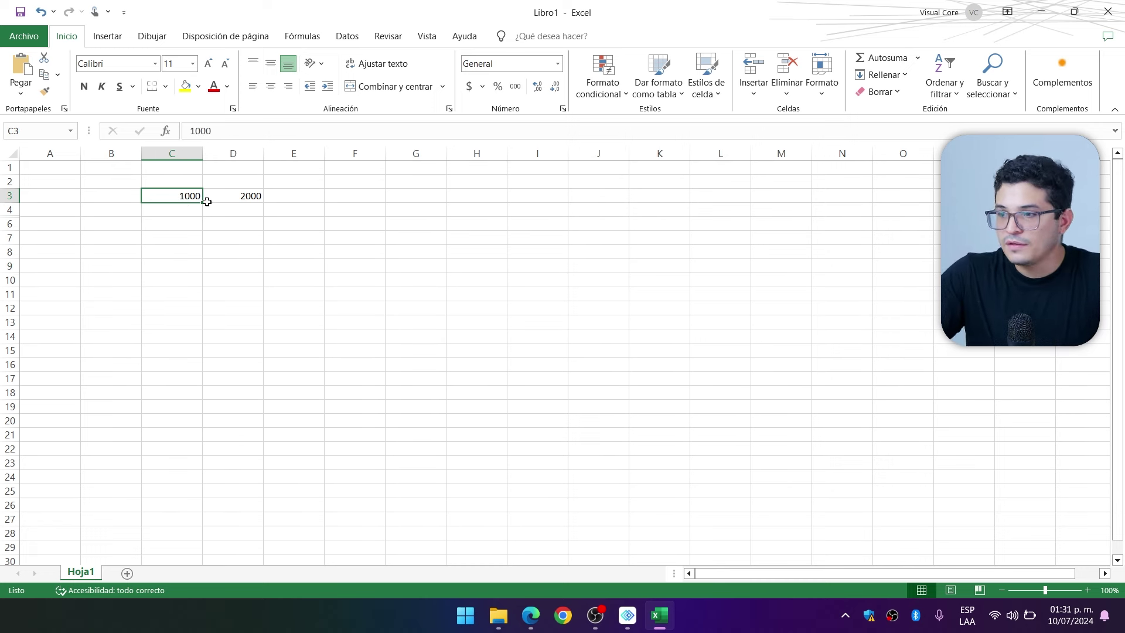
drag(205, 202, 214, 307)
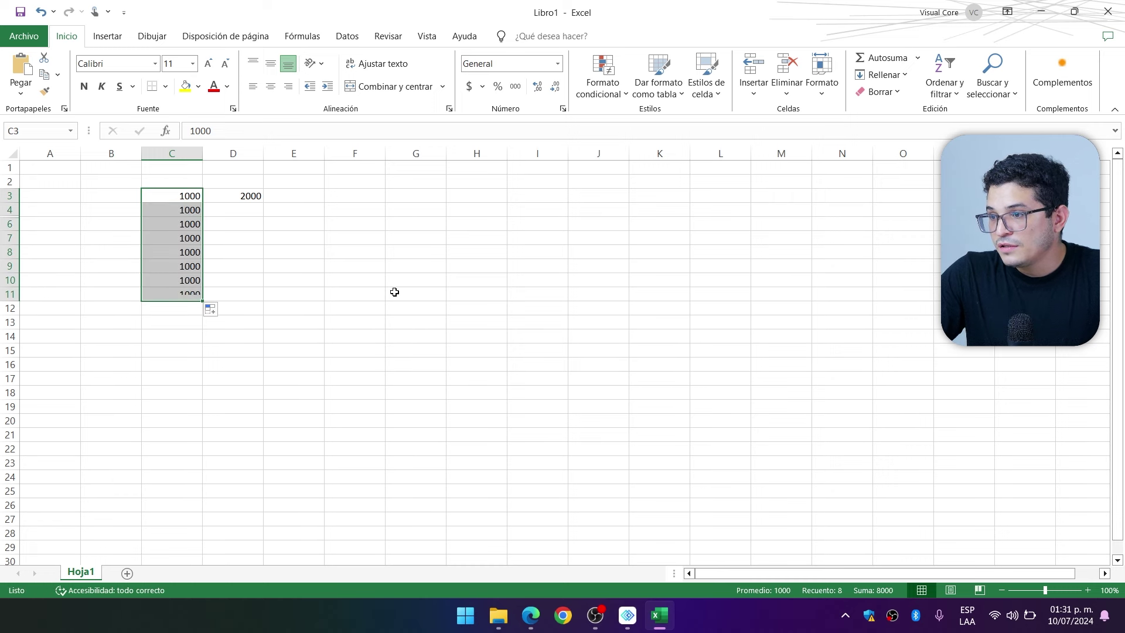
click(320, 263)
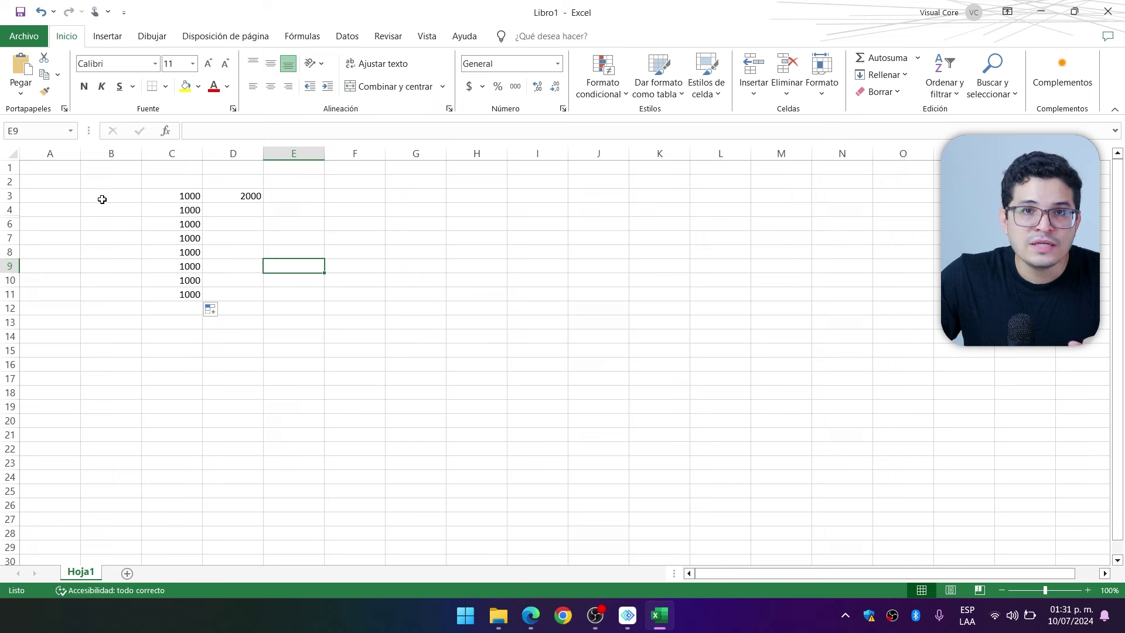
Step: Select row 3, extend the selection down through row 11, and clear the selection
click(9, 196)
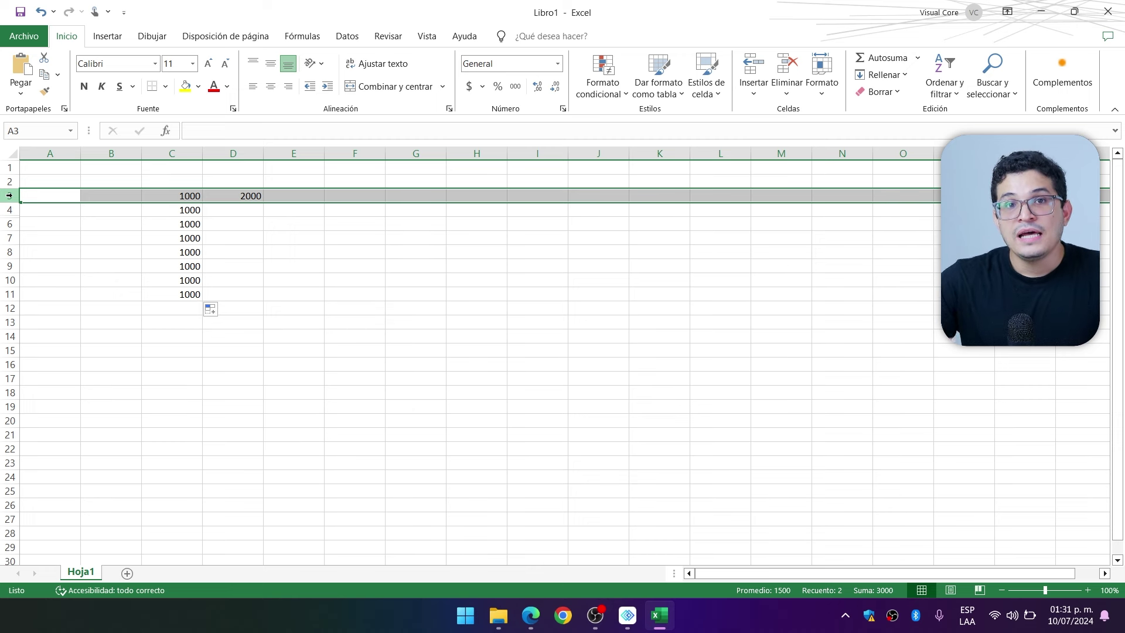
key(shift+Down)
key(shift+Down)
key(shift+Down)
key(shift+Down)
key(shift+Down)
key(shift+Down)
key(shift+Down)
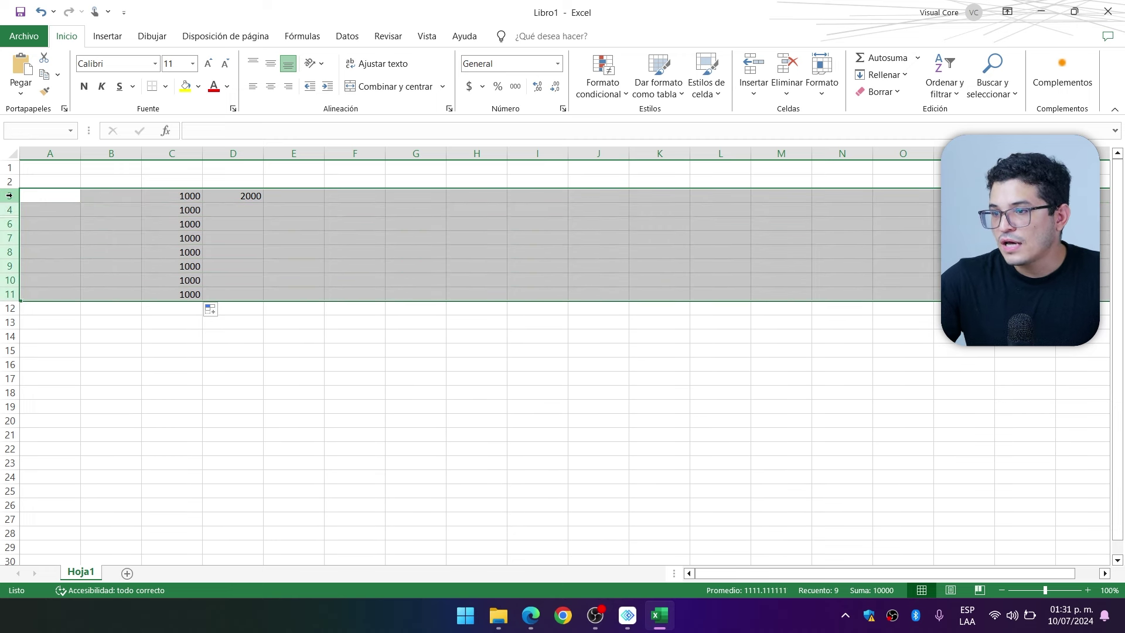
click(68, 217)
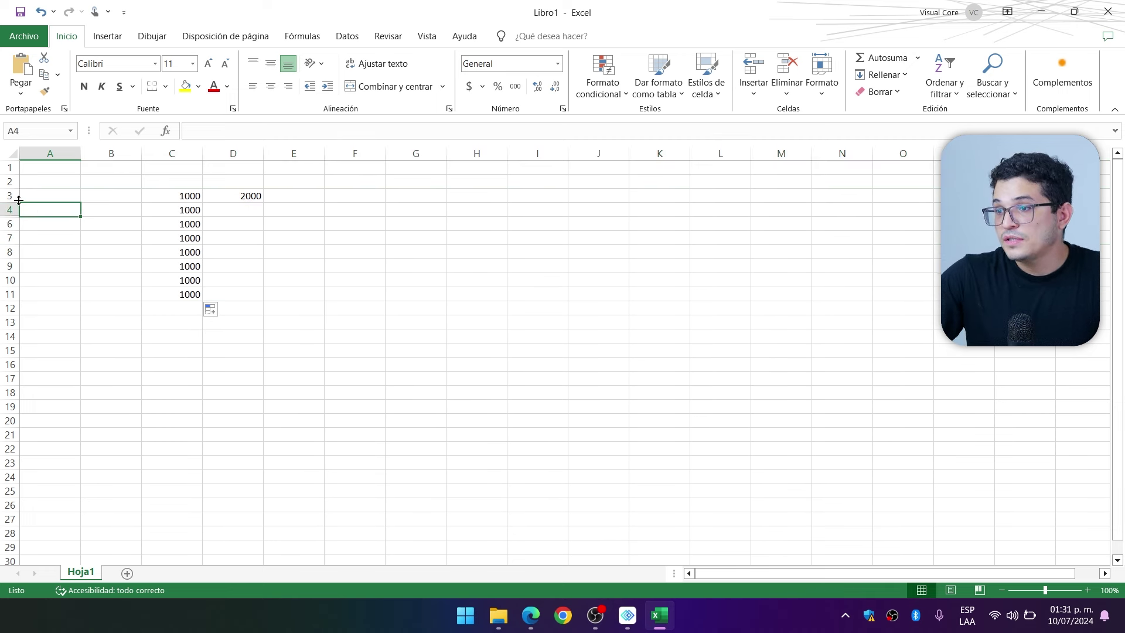
Step: Select the entire rows 3 through 11 and hide them together
drag(10, 196, 17, 294)
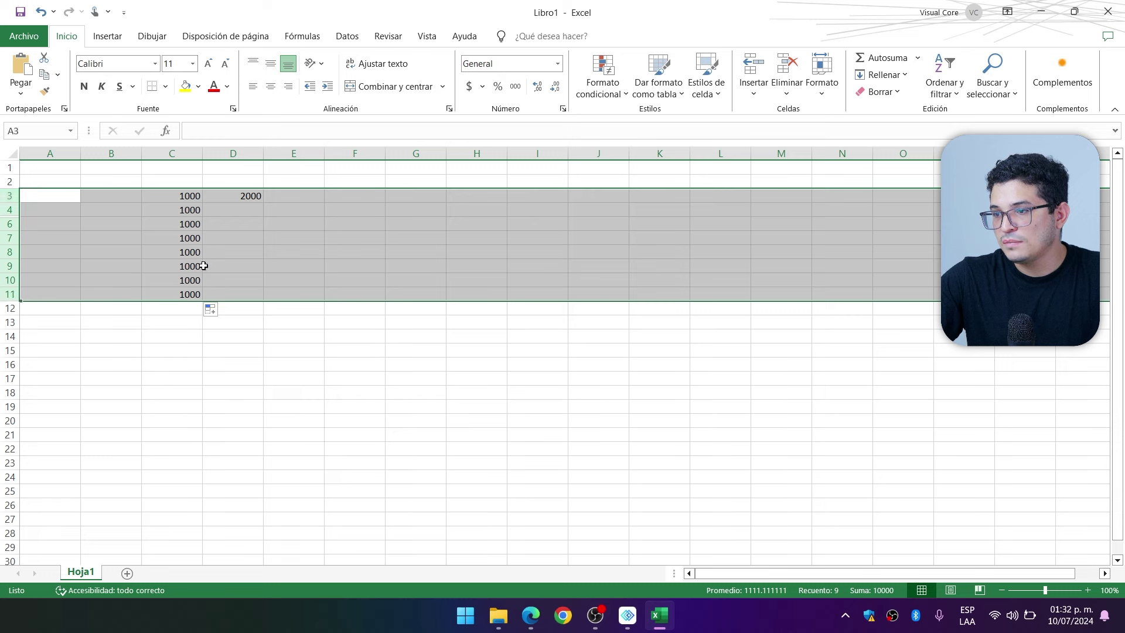
right_click(10, 230)
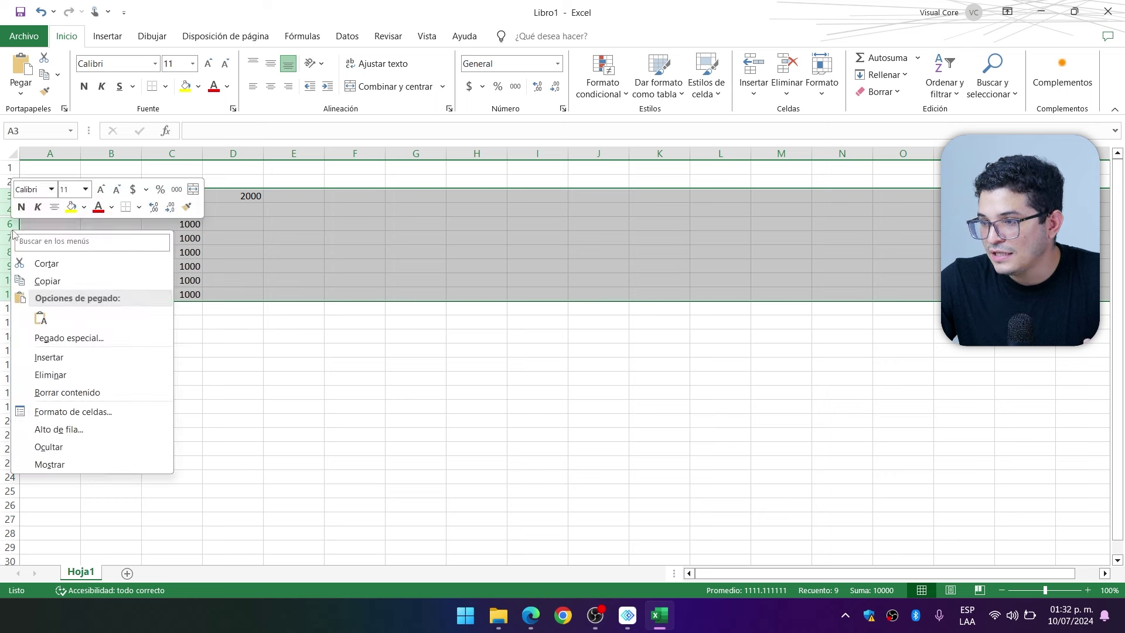
click(70, 447)
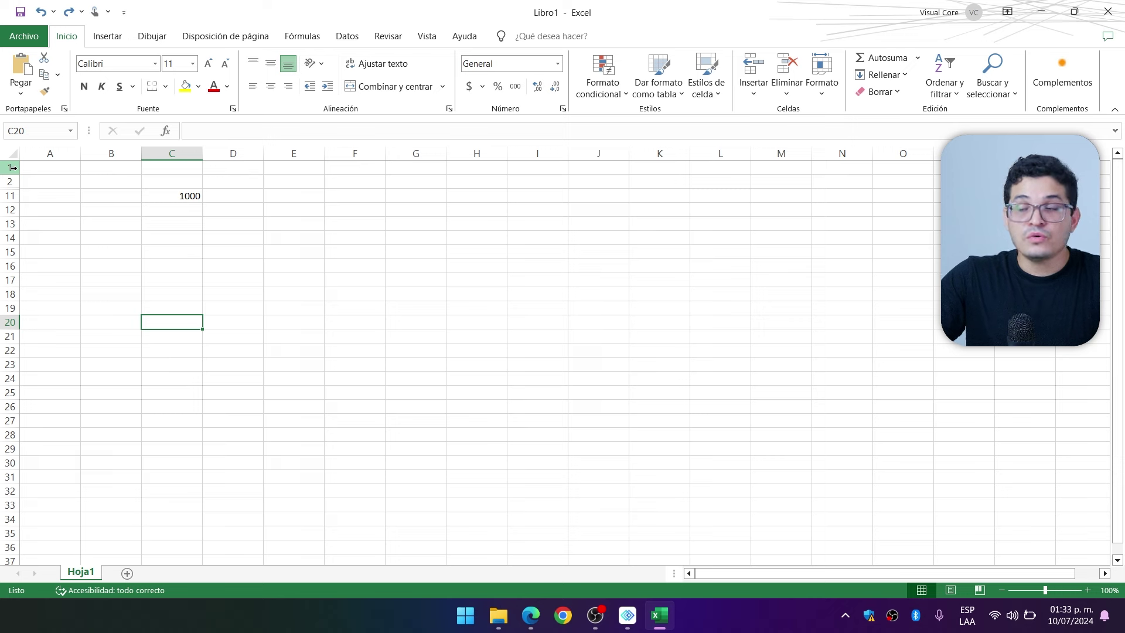
Step: Unhide all hidden rows between rows 1 and 14 and clear the selection
drag(16, 168, 10, 238)
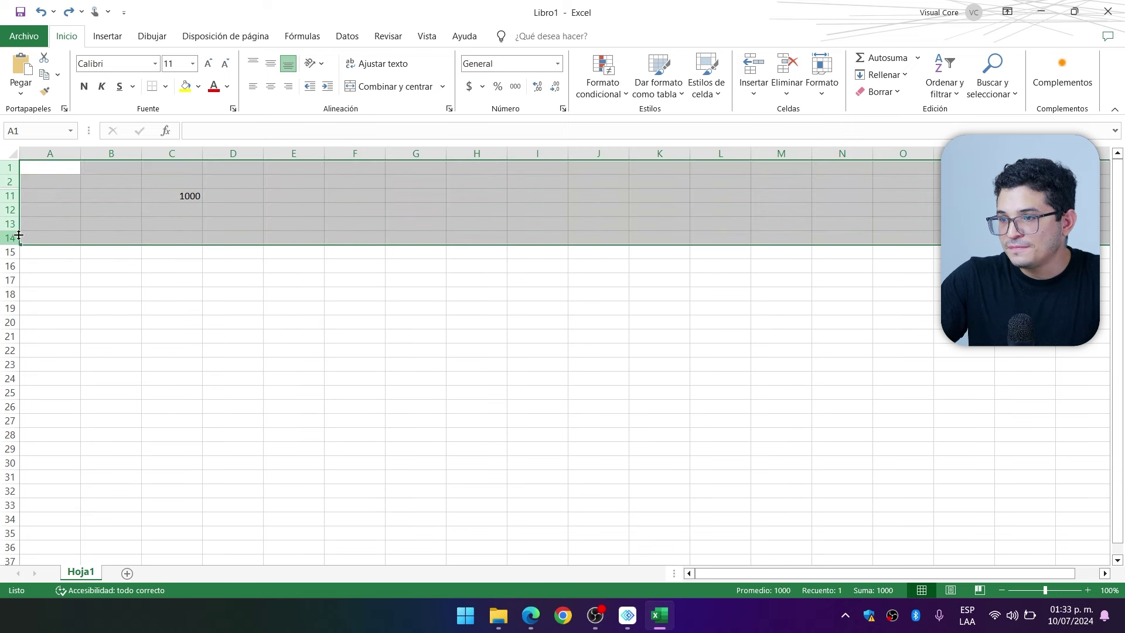
right_click(10, 197)
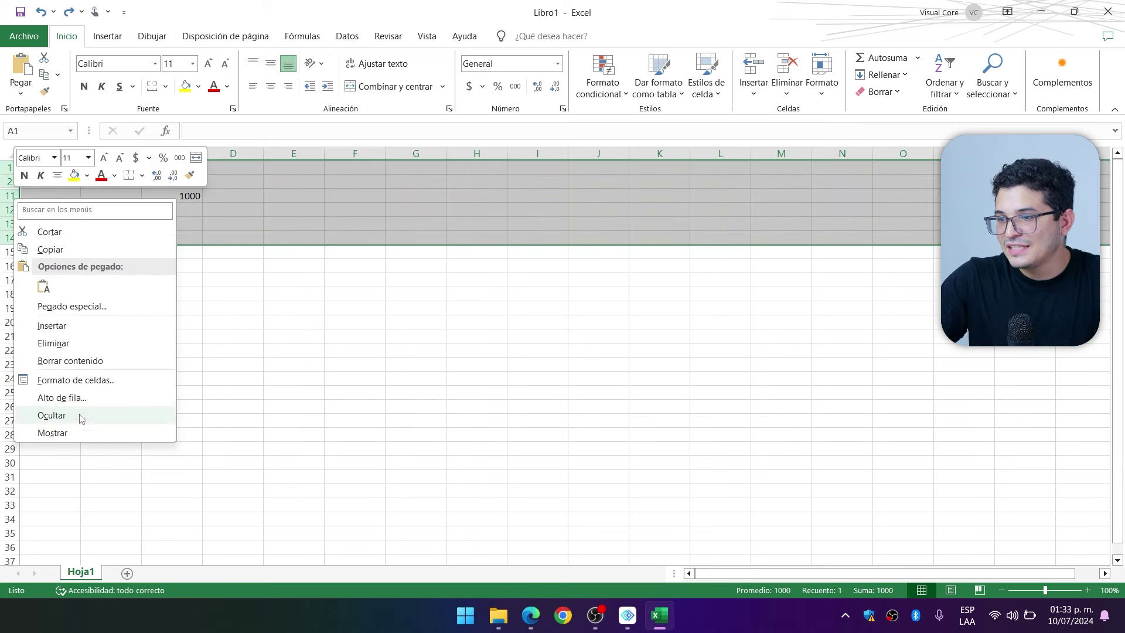
click(53, 433)
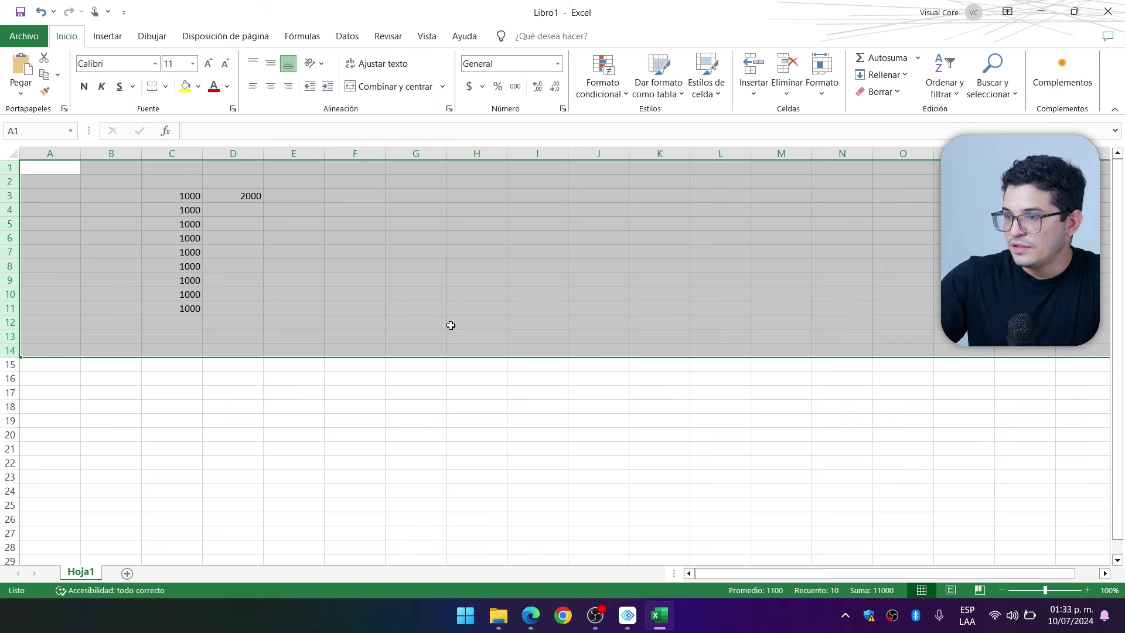
click(379, 305)
Step: Fill the value 2000 from cell D3 across row 3 through I3
click(251, 203)
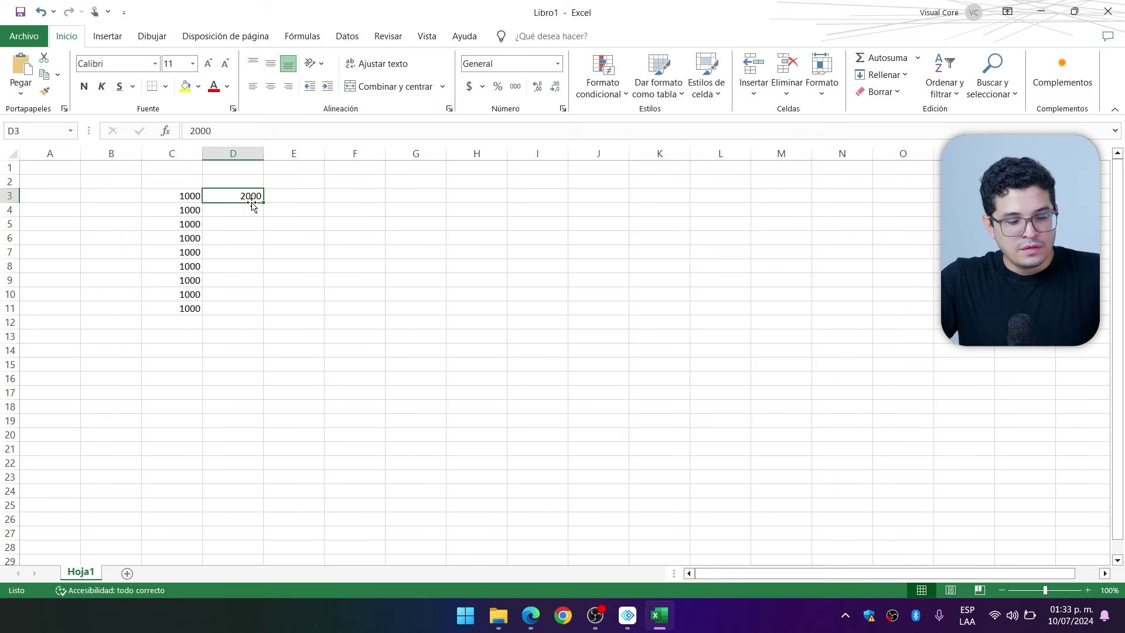
drag(264, 203, 553, 202)
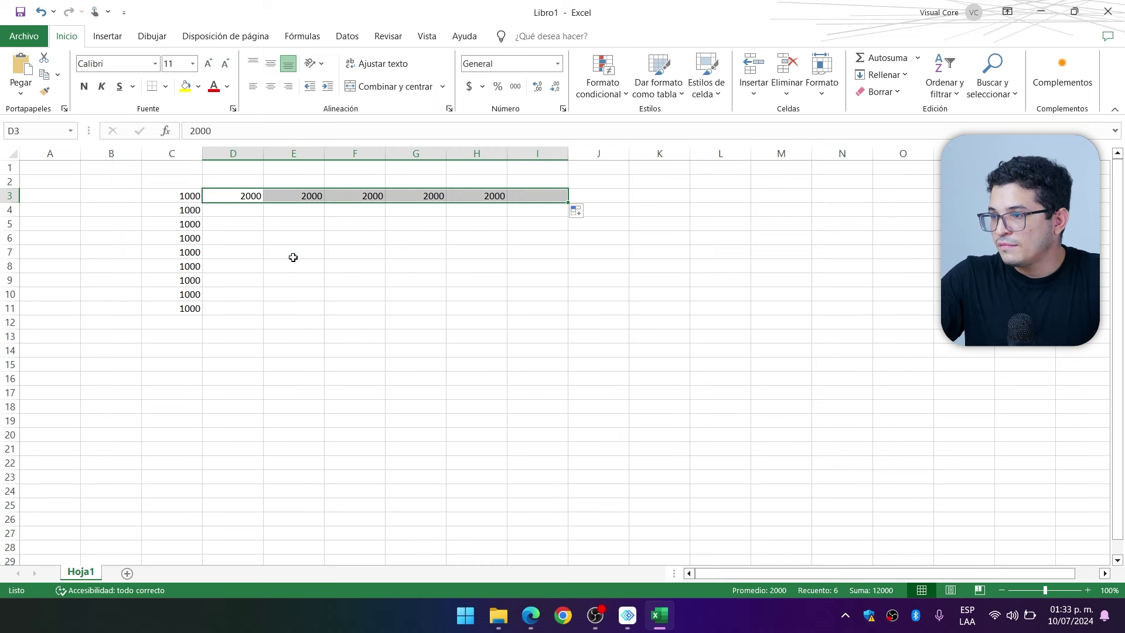
click(240, 248)
Step: Select the entire columns D through I and hide them together
drag(243, 153, 536, 153)
right_click(402, 153)
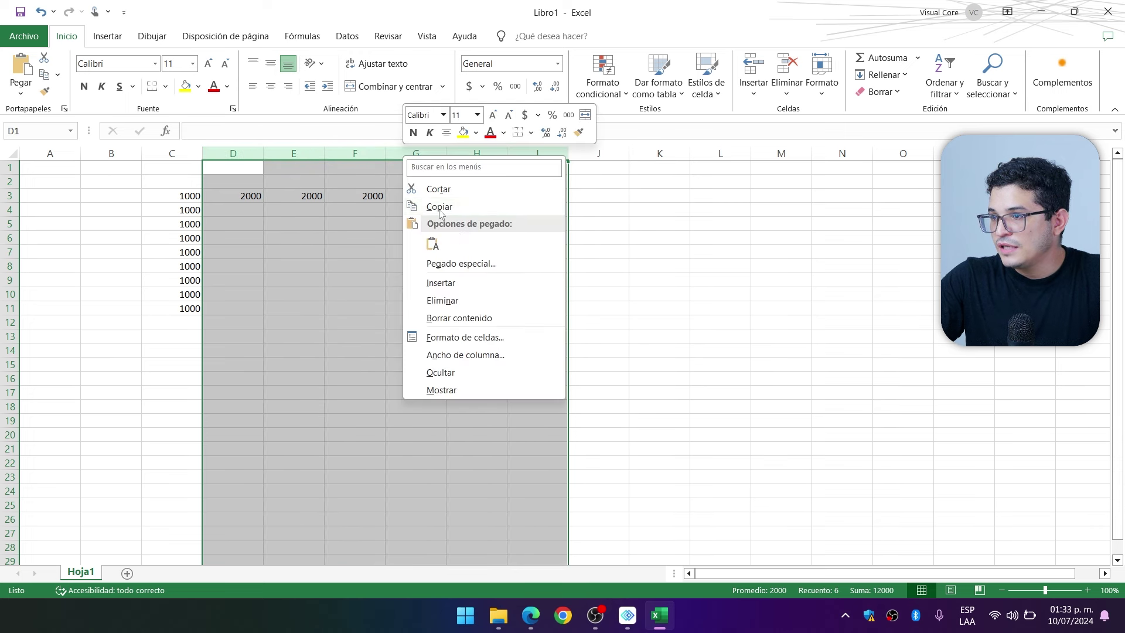
click(451, 371)
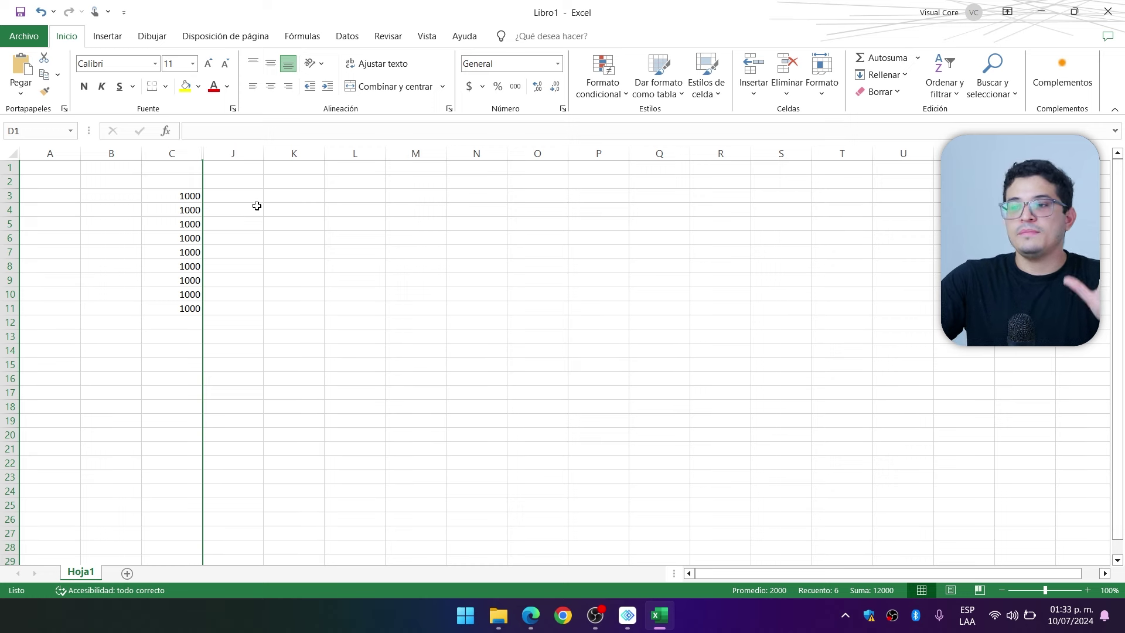
Step: Unhide all hidden columns between columns B and M and clear the selection
drag(111, 153, 422, 170)
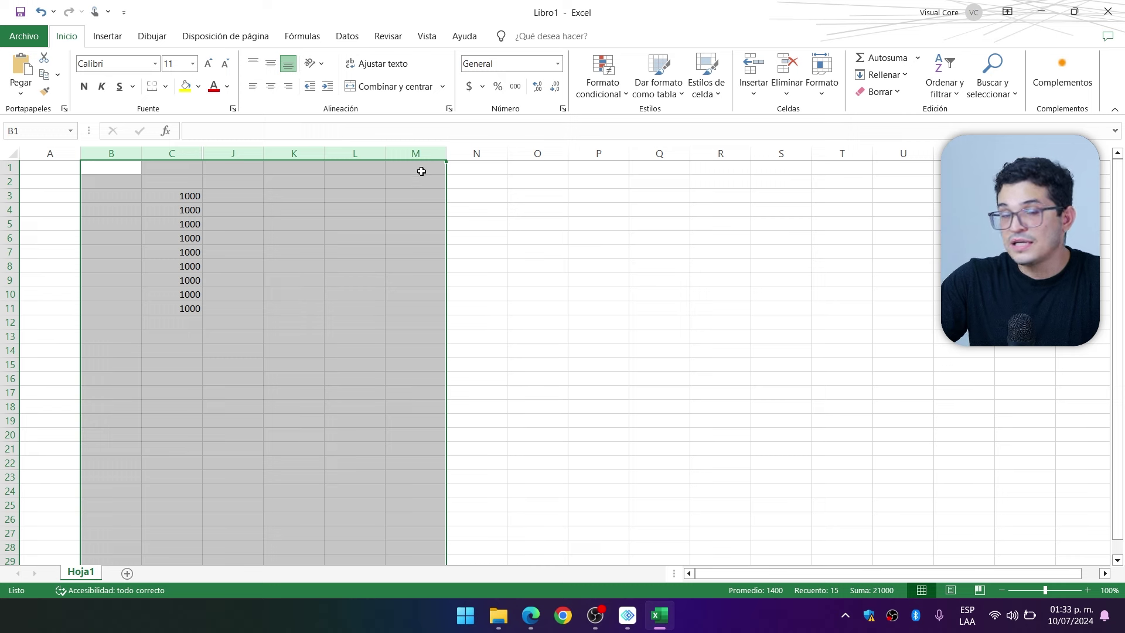
right_click(375, 154)
click(437, 389)
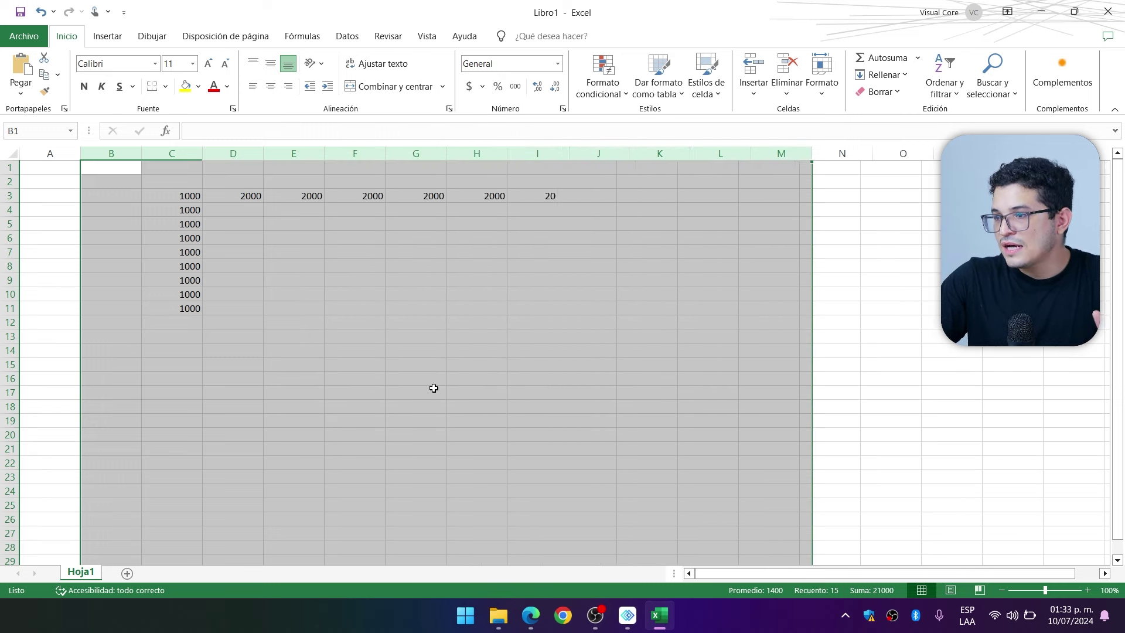
click(473, 318)
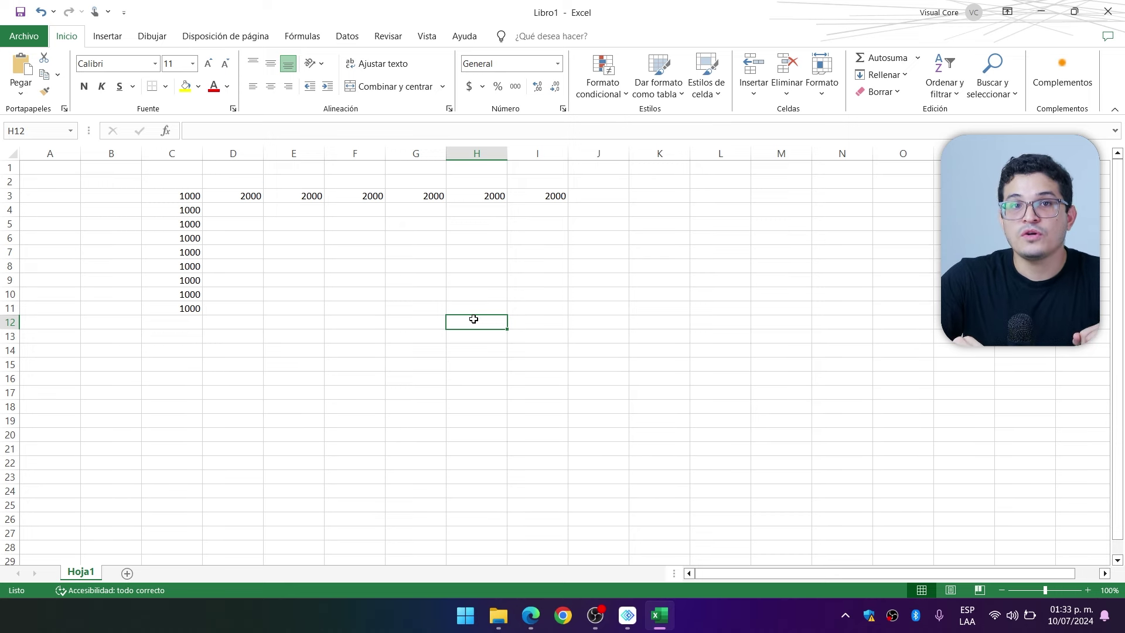